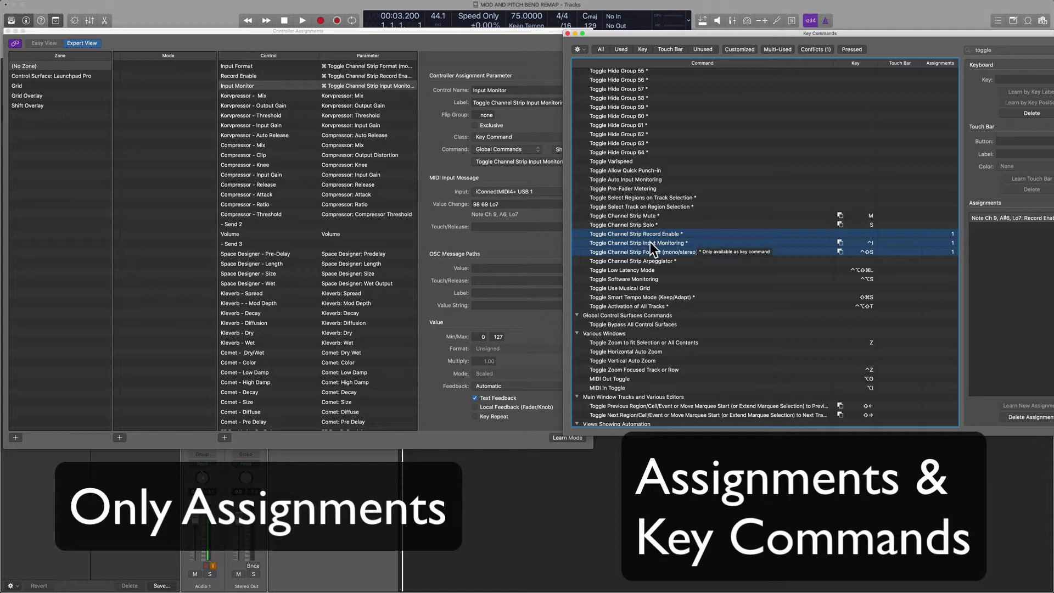
Step: Delete the MIDI controller assignment of Toggle Channel Strip Format (mono/stereo)
click(402, 31)
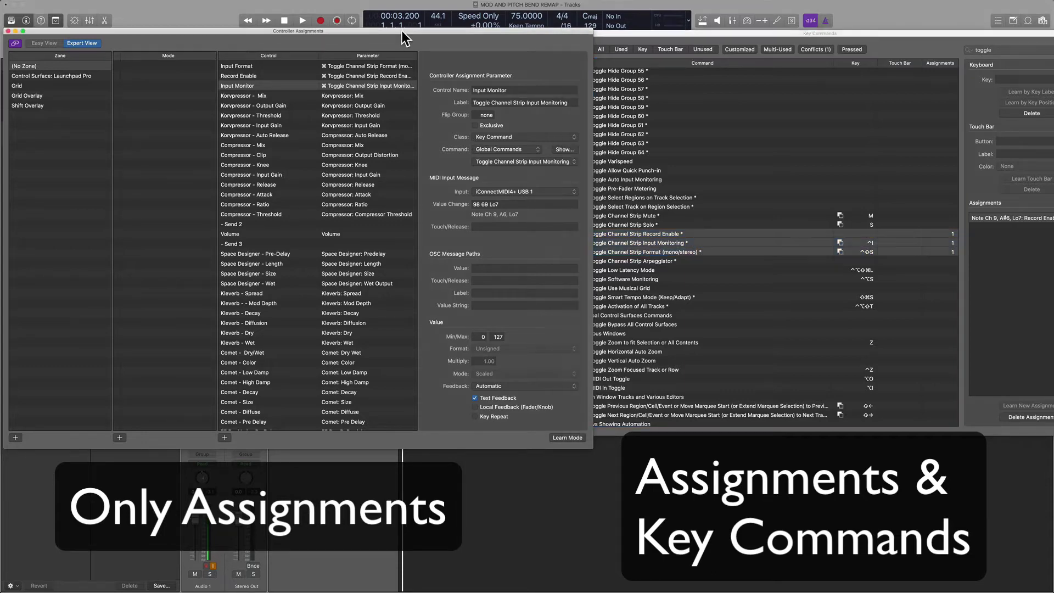
drag(401, 31, 405, 27)
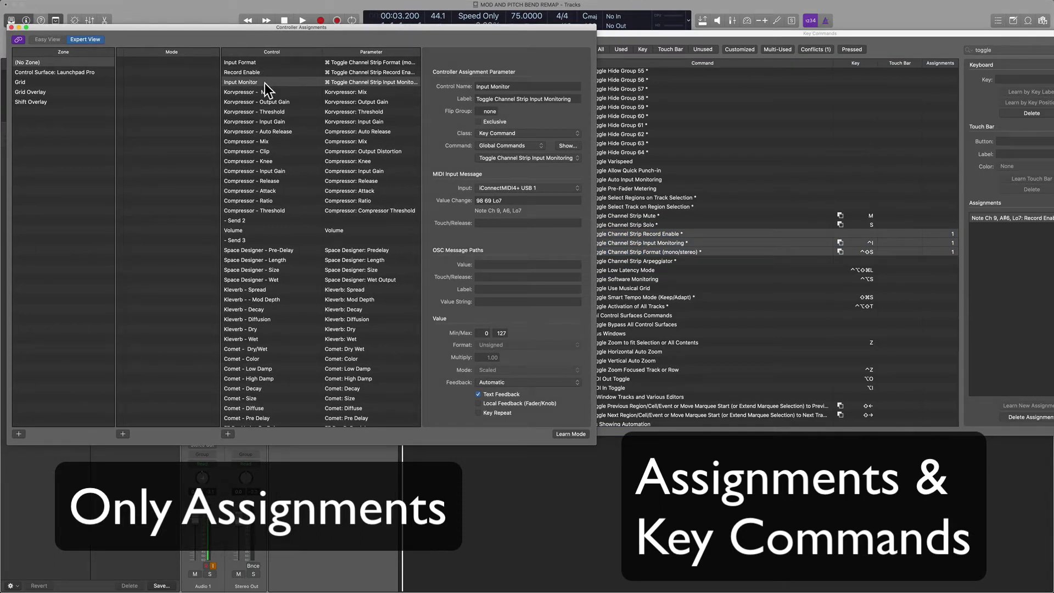
click(714, 239)
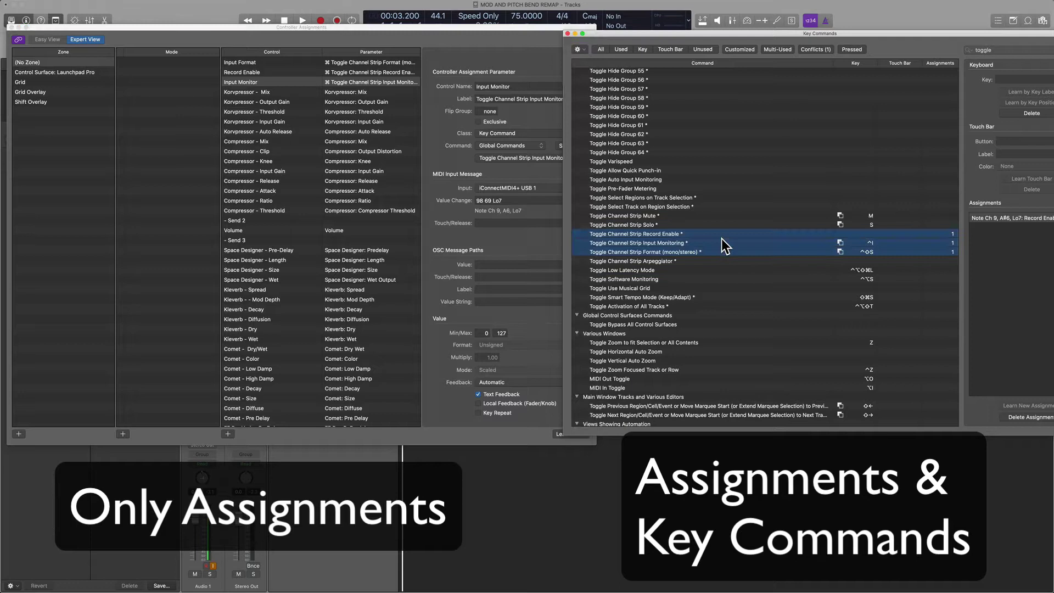
click(934, 252)
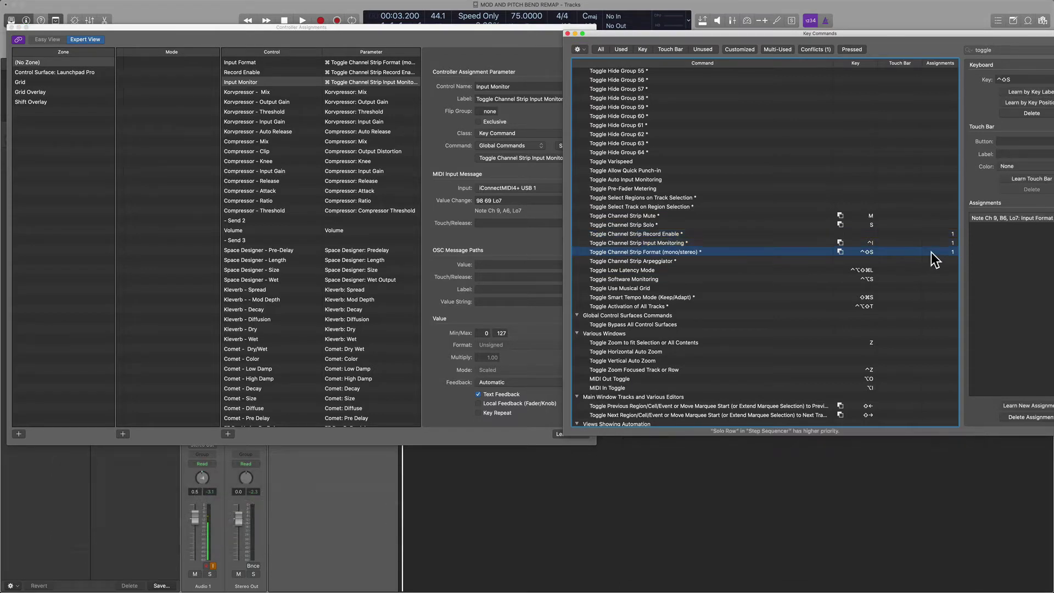
click(983, 220)
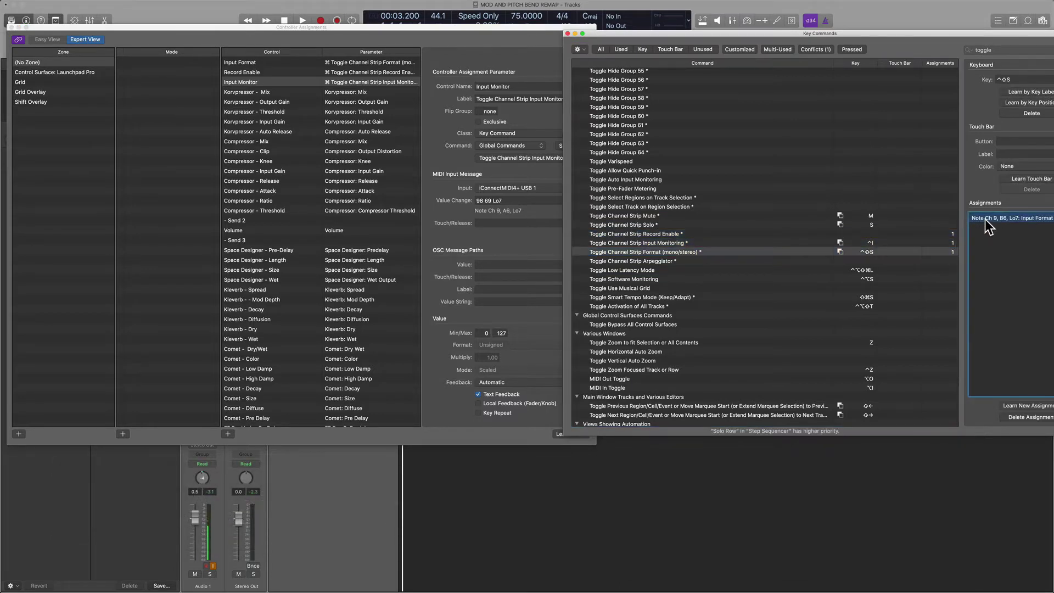
key(Delete)
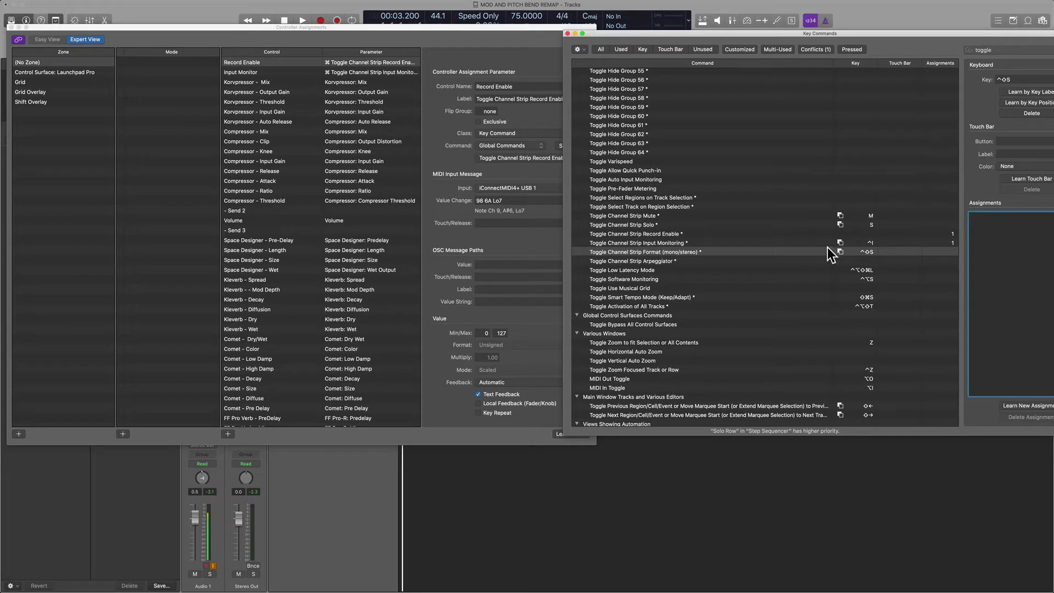
Step: Delete the controller assignment of Toggle Channel Strip Input Monitoring
click(823, 254)
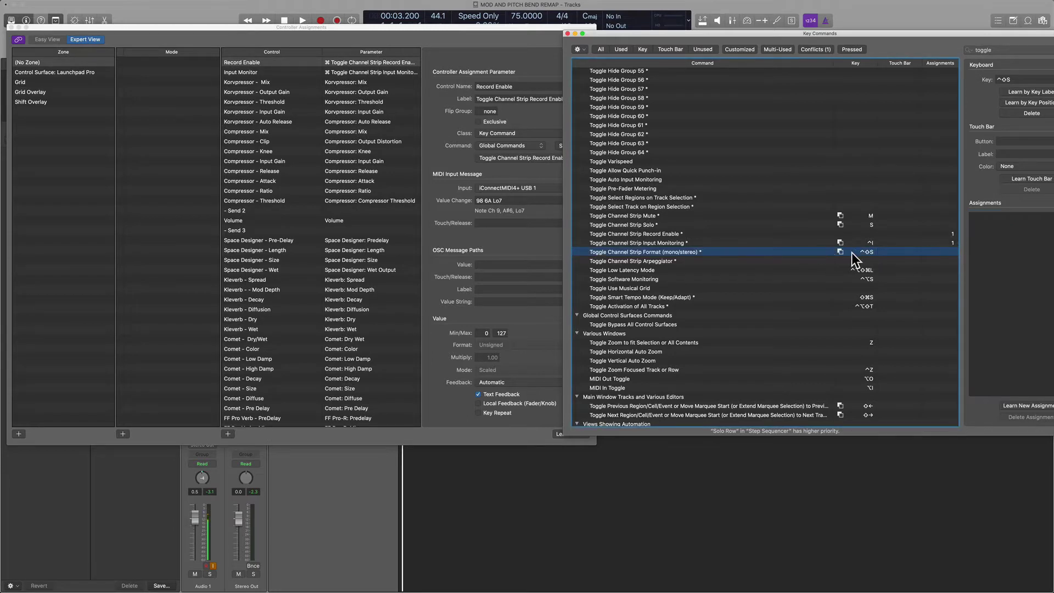
click(793, 242)
click(984, 218)
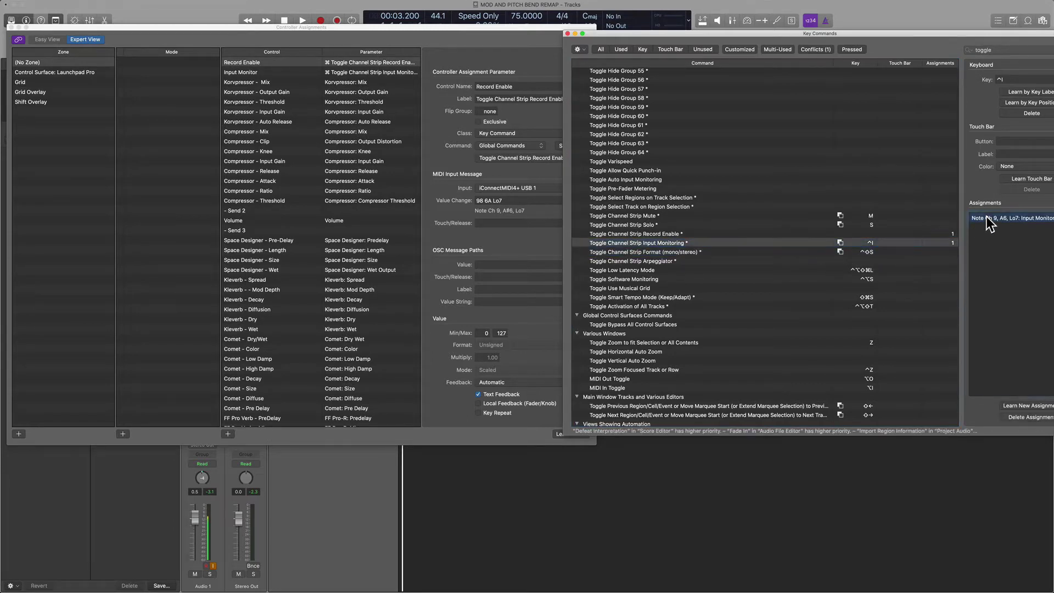
key(Delete)
Step: Delete the Record Enable controller assignment from Toggle Channel Strip Record Enable
click(786, 245)
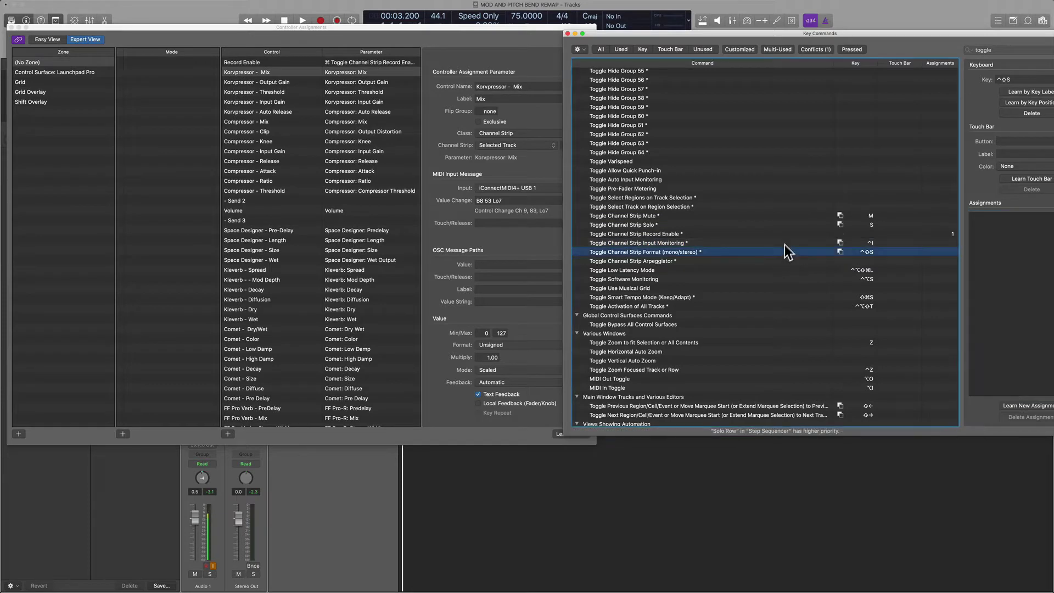
click(783, 234)
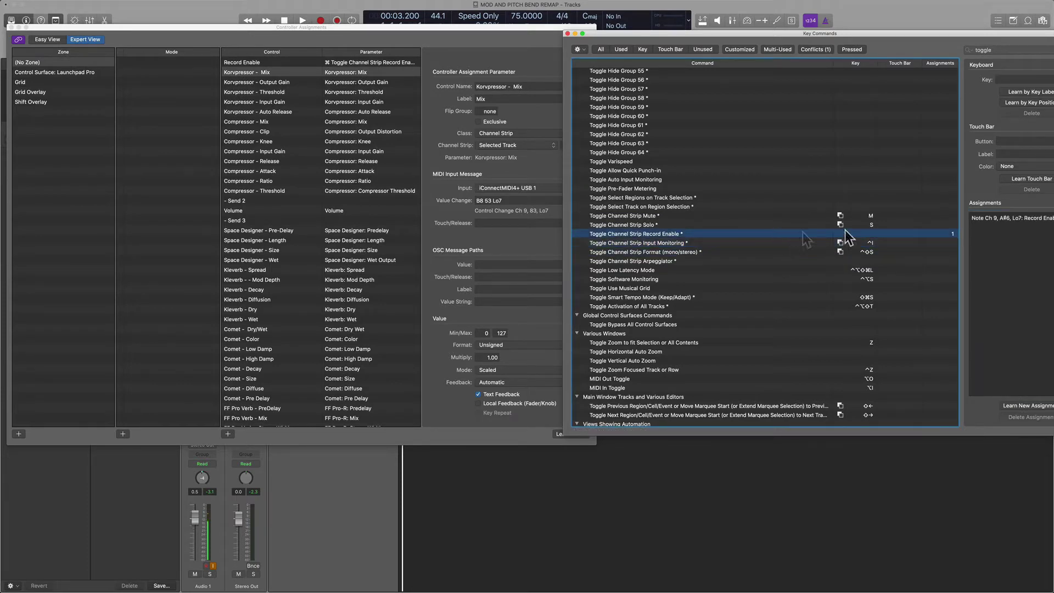
click(1004, 220)
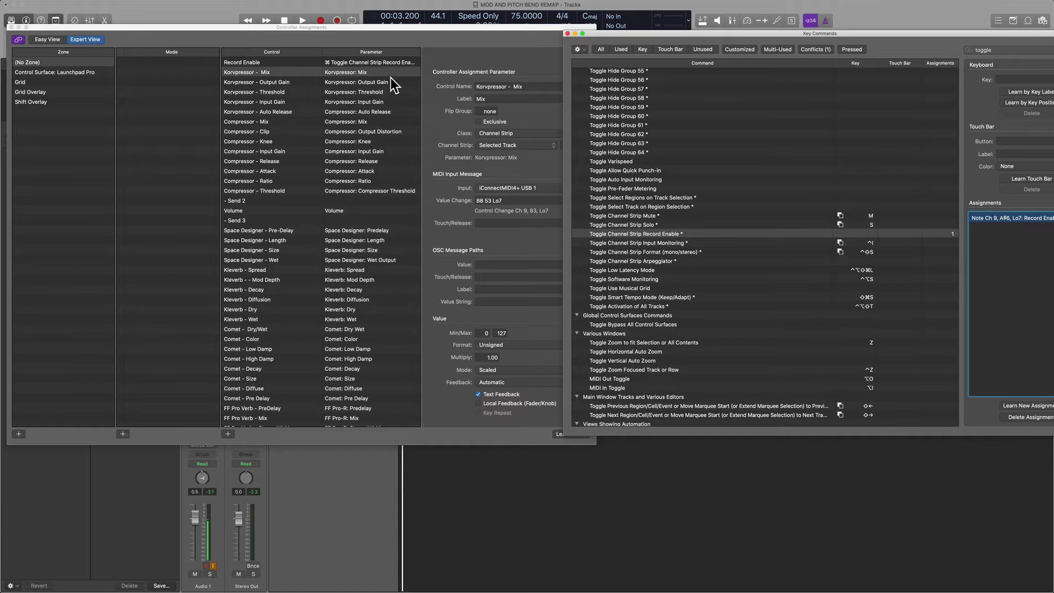
click(382, 62)
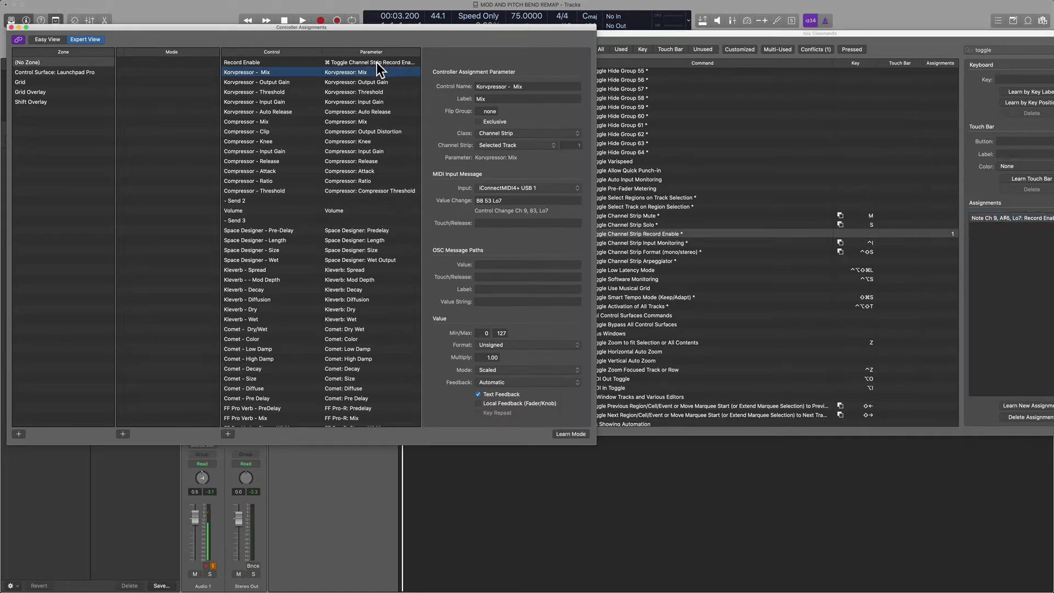
click(377, 62)
click(753, 235)
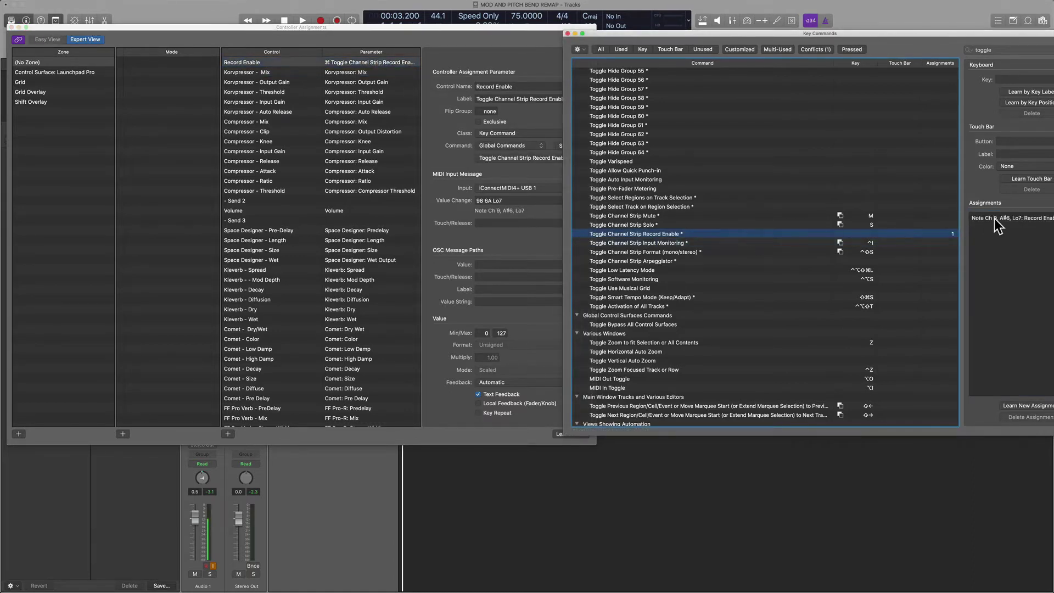
click(995, 220)
key(Delete)
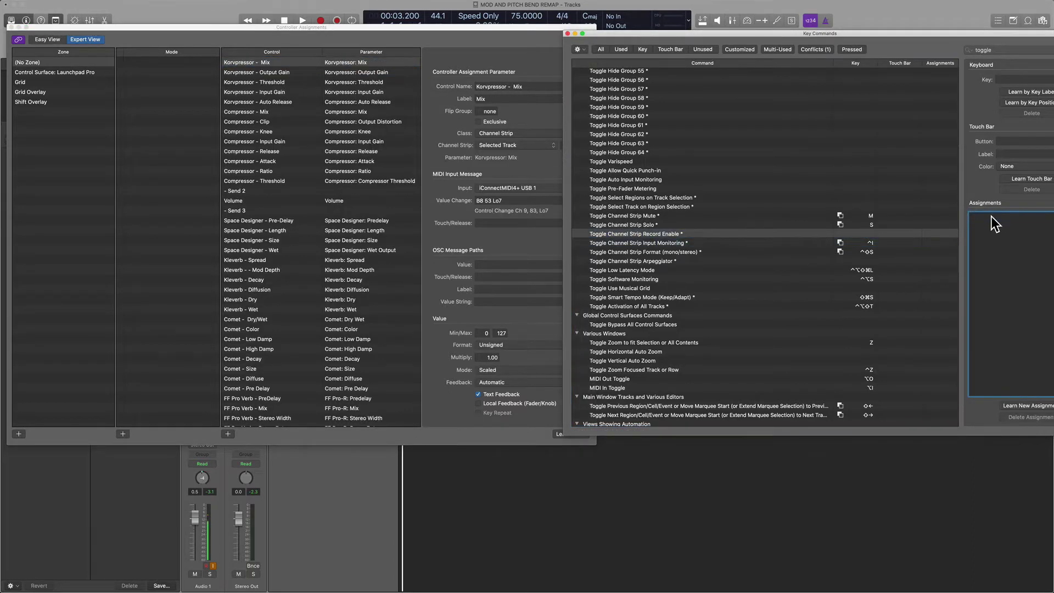
click(686, 244)
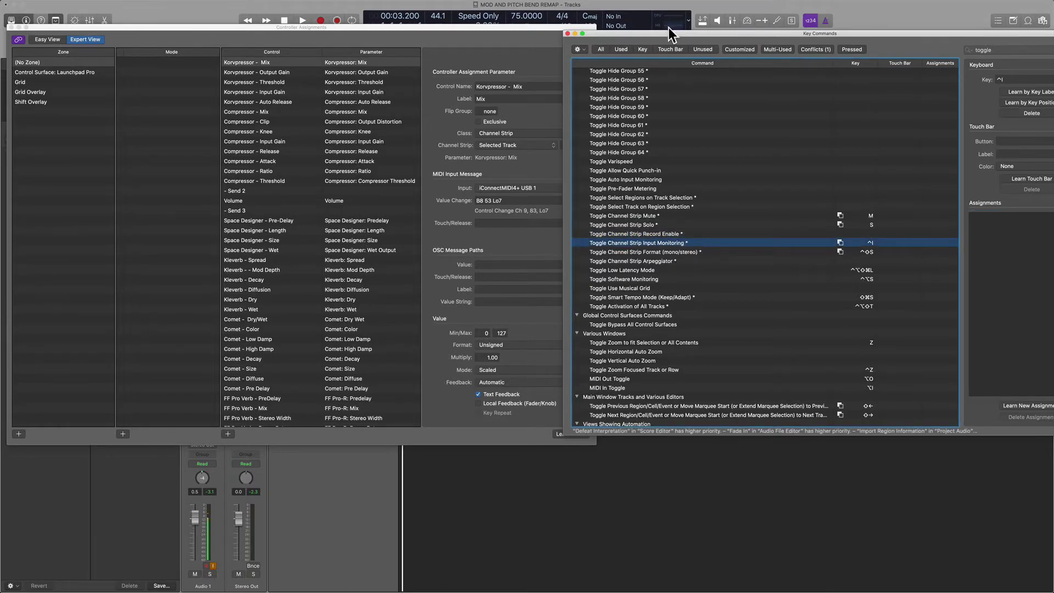
Step: Learn new pad assignments for the Input Monitoring, Record Enable and Format (mono/stereo) toggles
drag(668, 33, 617, 43)
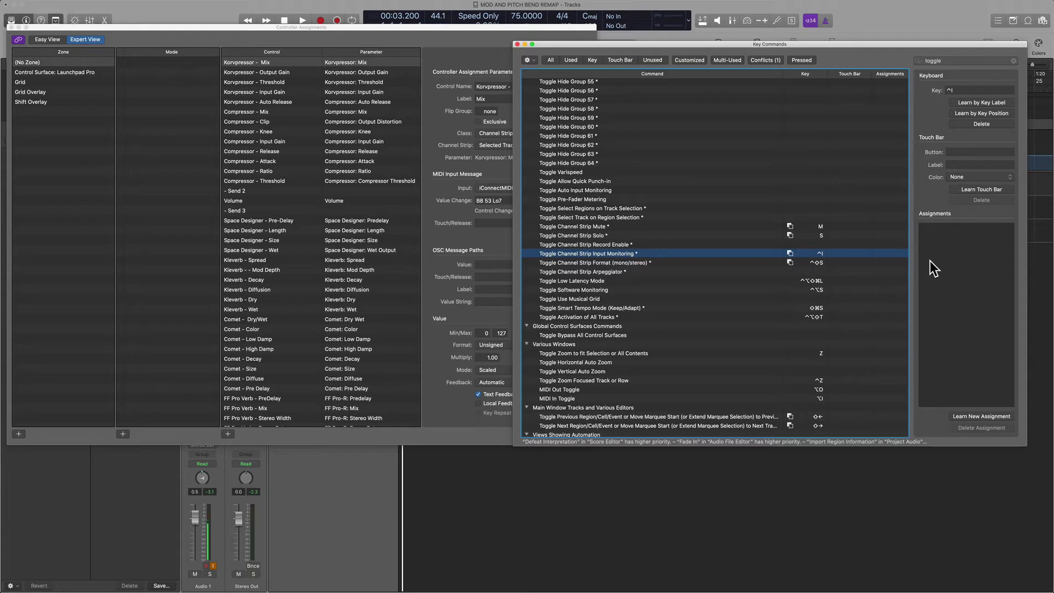
click(980, 416)
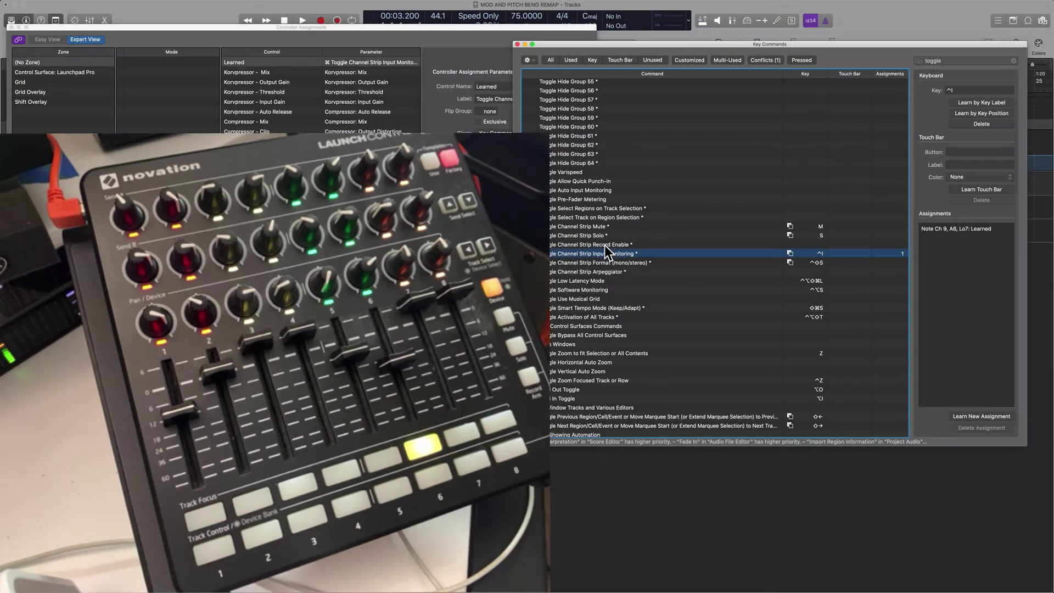
click(605, 245)
click(962, 417)
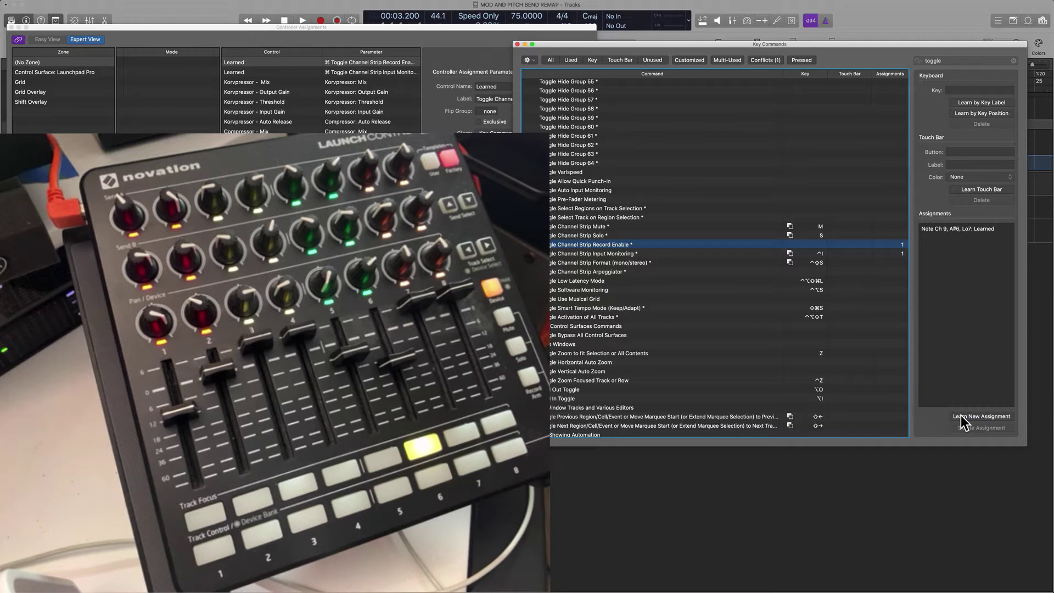
click(656, 263)
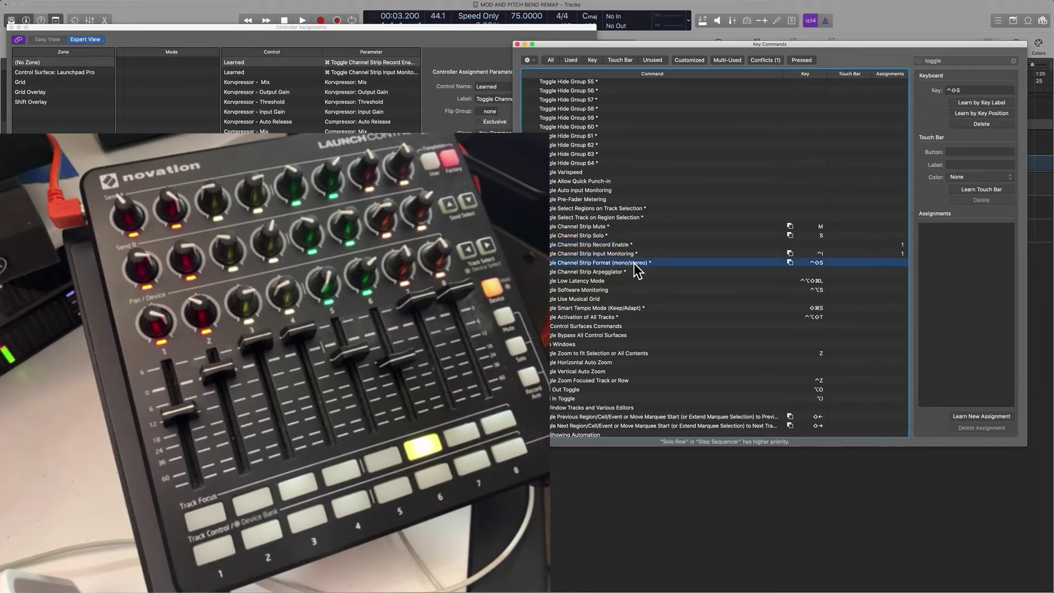
click(976, 418)
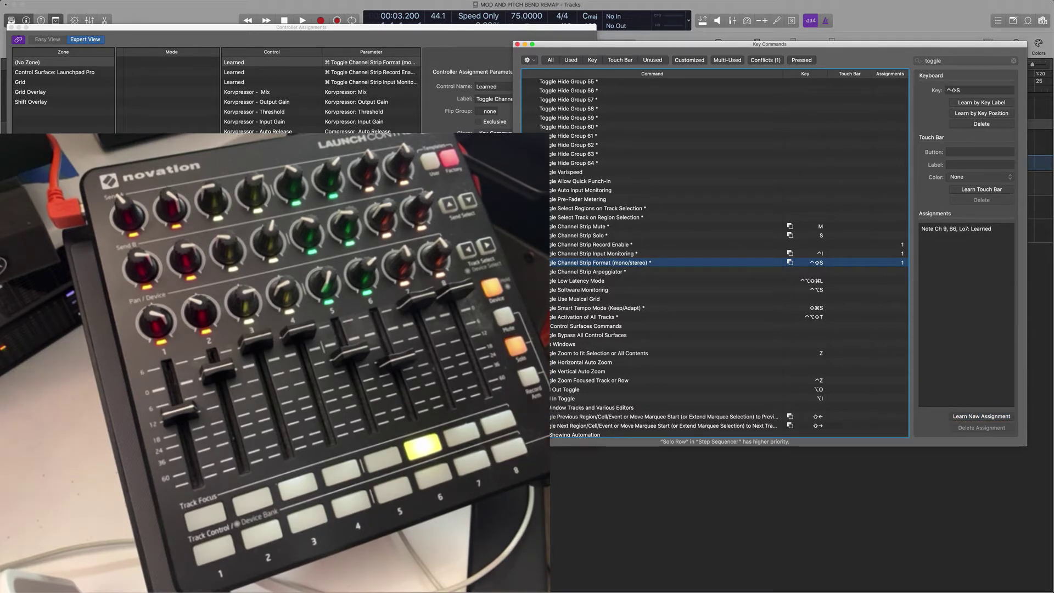
Step: Close Key Commands and Controller Assignments, returning to the Tracks area with Audio 1
click(518, 44)
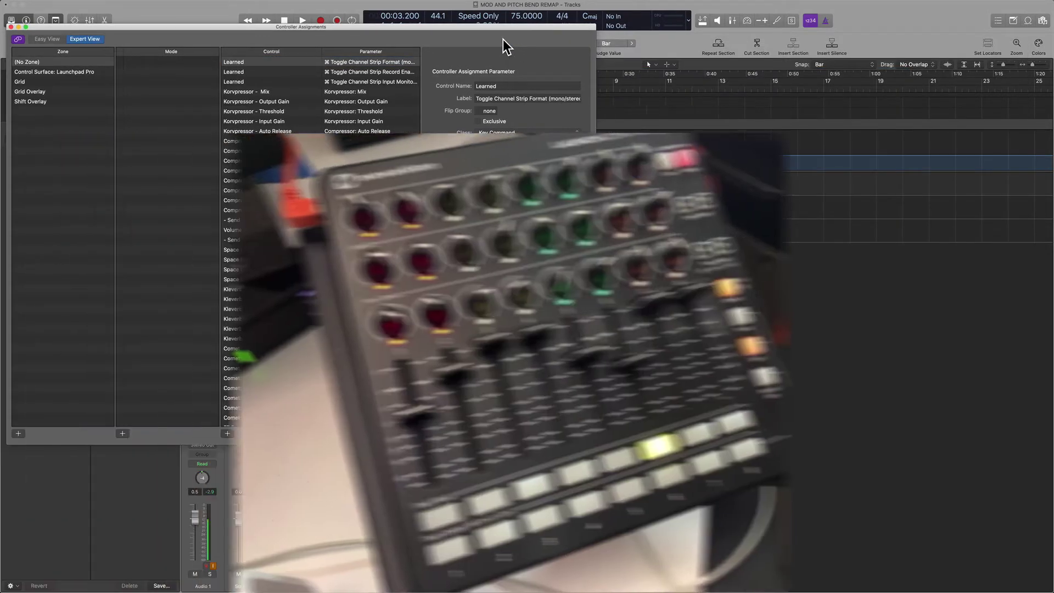
key(super+w)
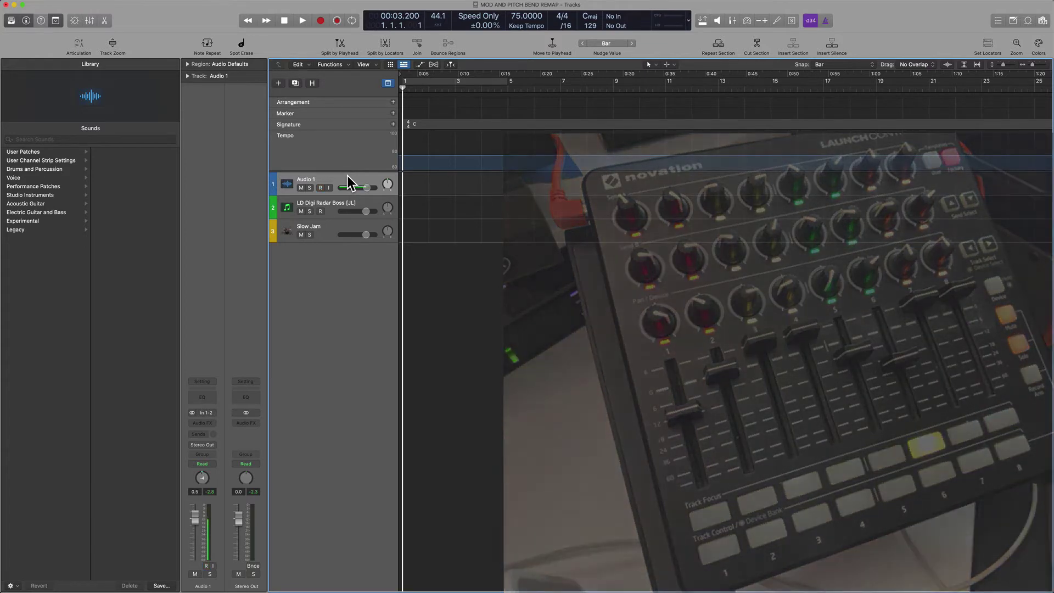
Step: In Key Commands, delete the Format toggle's Note Ch 9 B6 pad assignment and begin relearning it
key(alt+k)
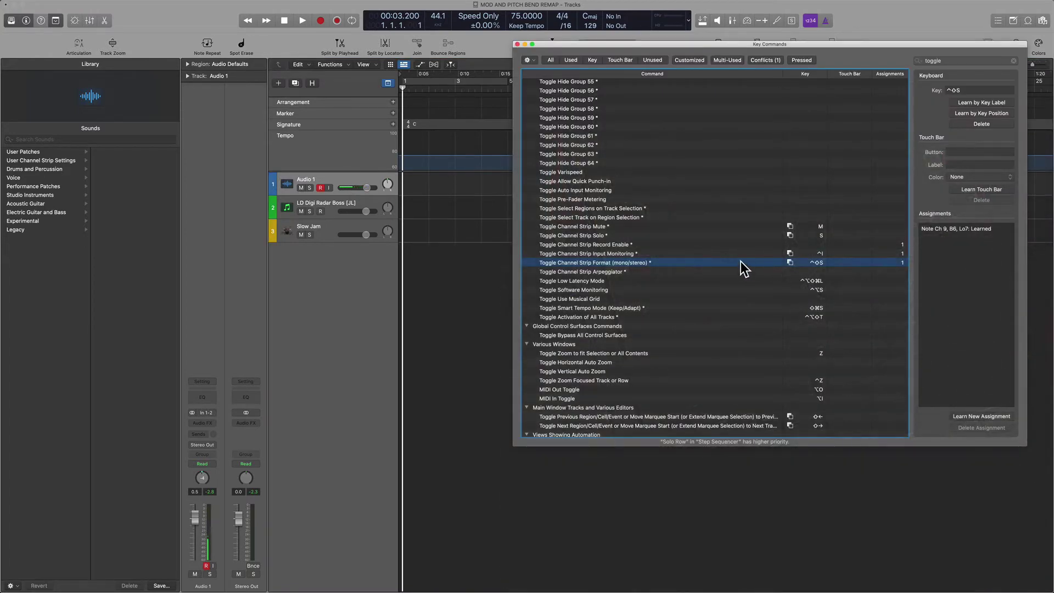
click(979, 228)
key(Delete)
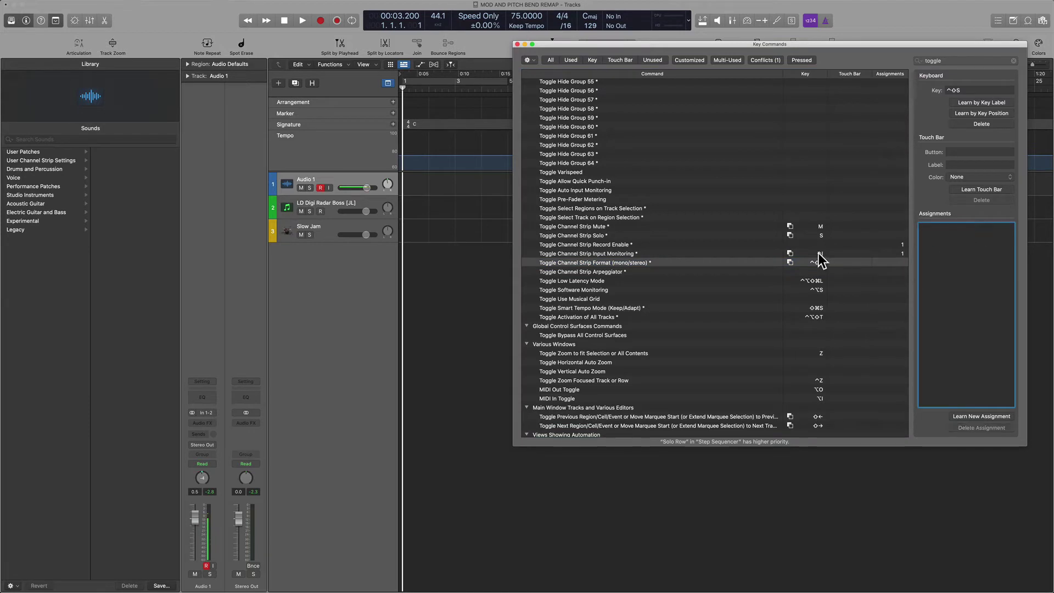
click(801, 264)
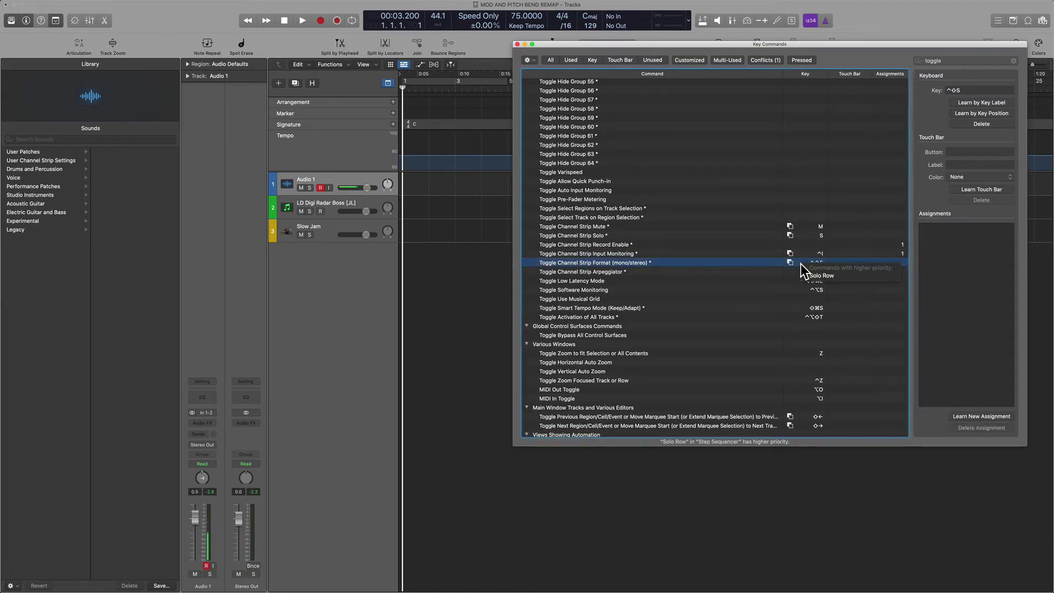
click(976, 416)
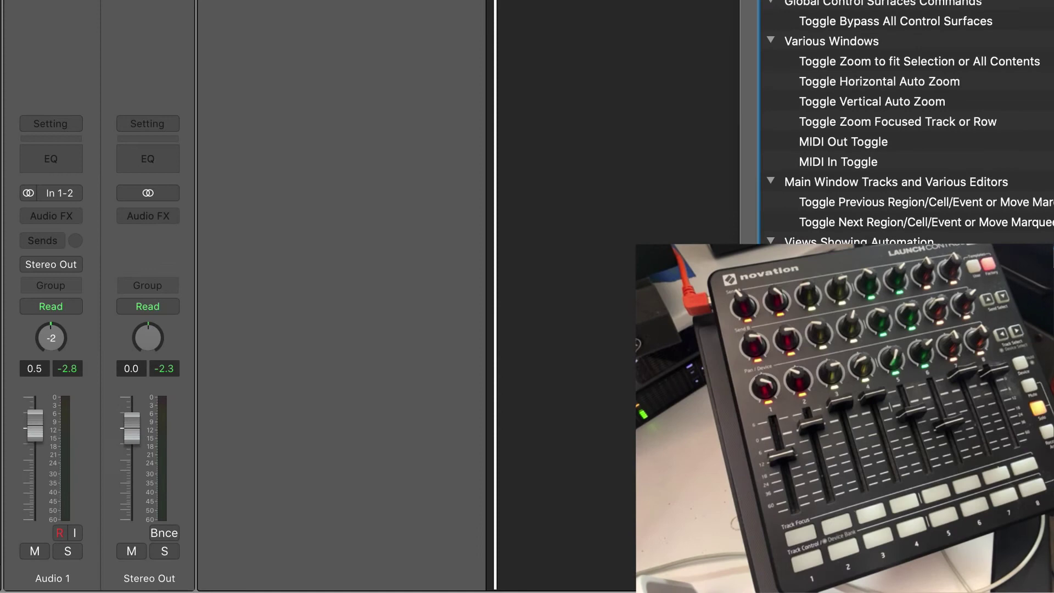
Step: Learn the Note Ch 9, B6 pad for the Format toggle and close the window
key(super+w)
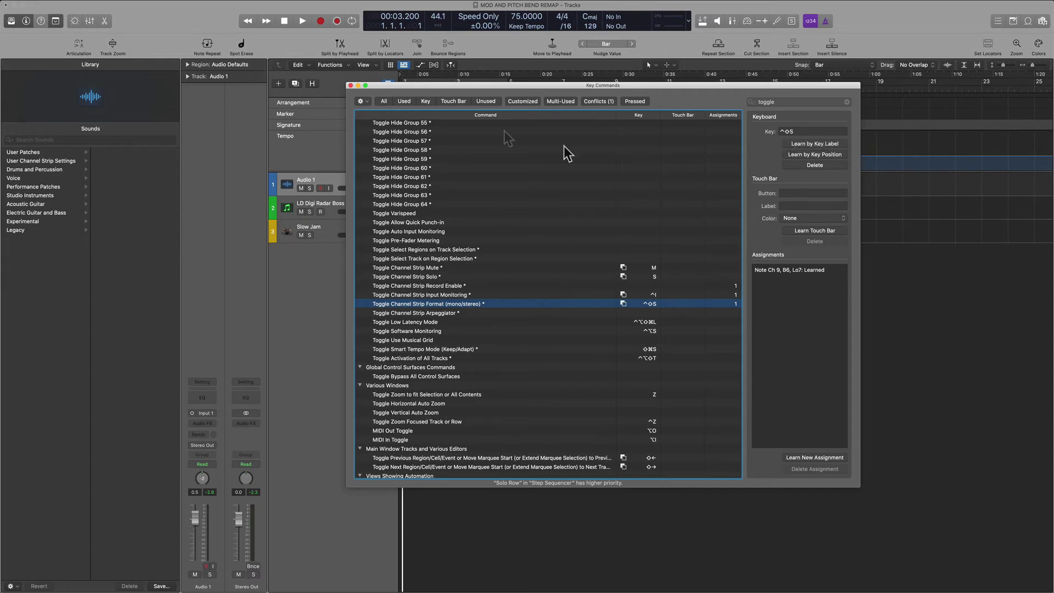
Step: Switch Audio 1 between mono Input 1 and stereo In 1-2, then reopen Key Commands
click(350, 86)
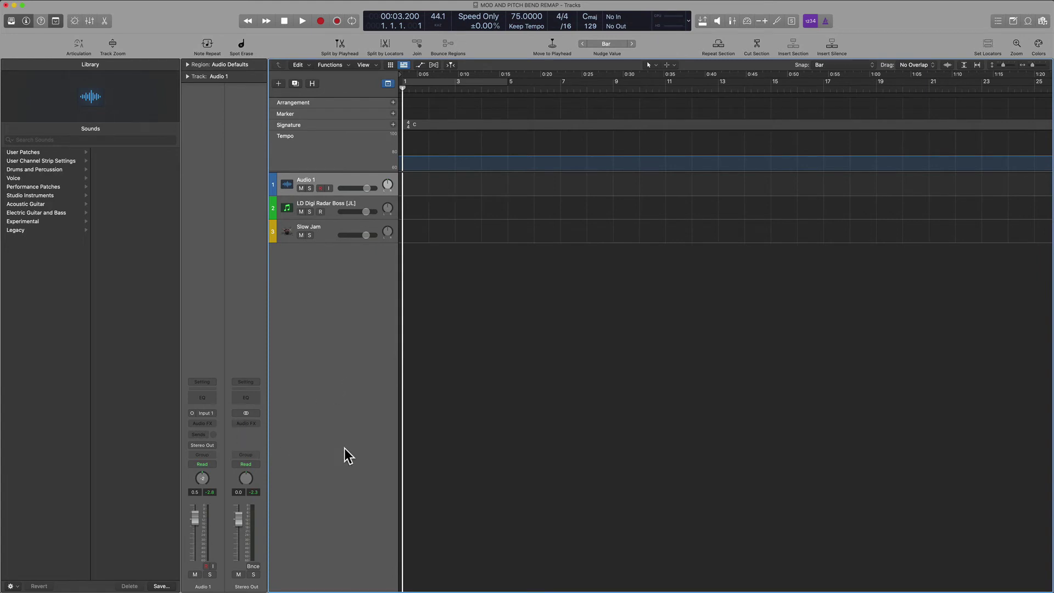
key(s)
key(s)
key(s)
key(s)
key(s)
key(s)
key(alt+k)
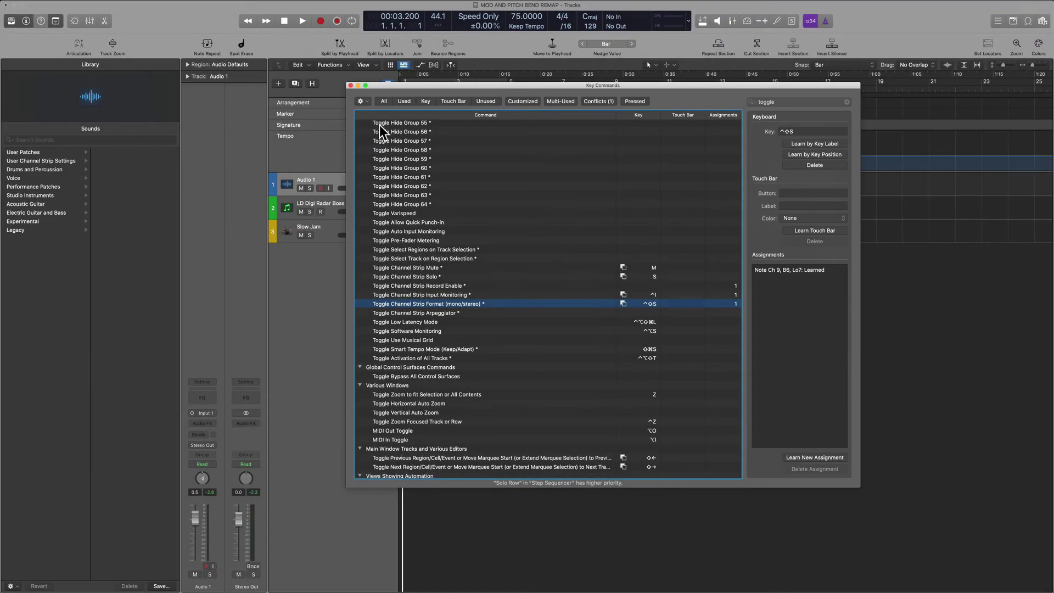
Step: Close Key Commands and centre the Expert View Controller Assignments window over the tracks
click(350, 85)
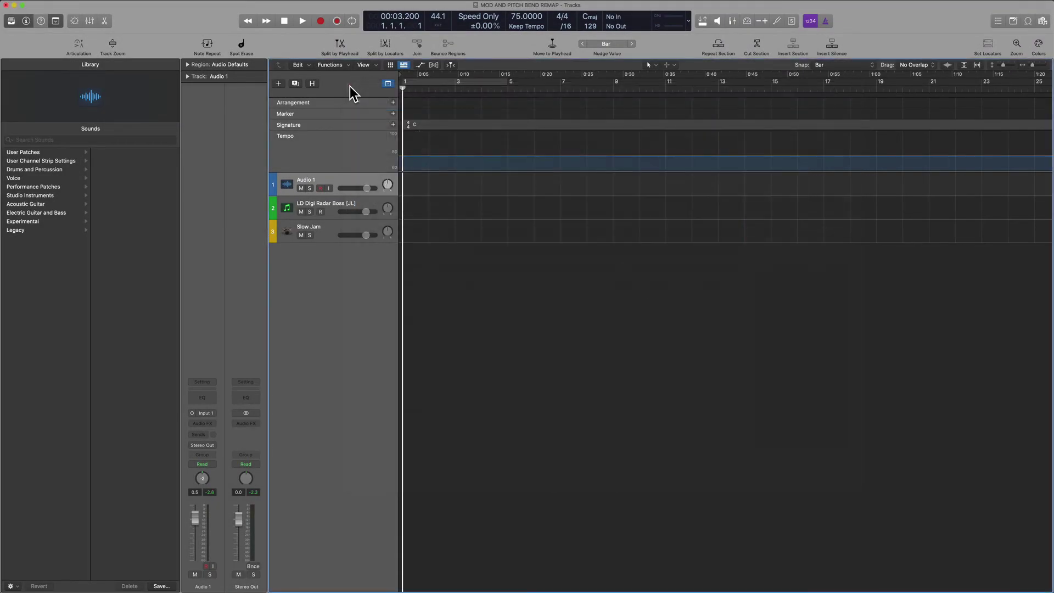
key(super+k)
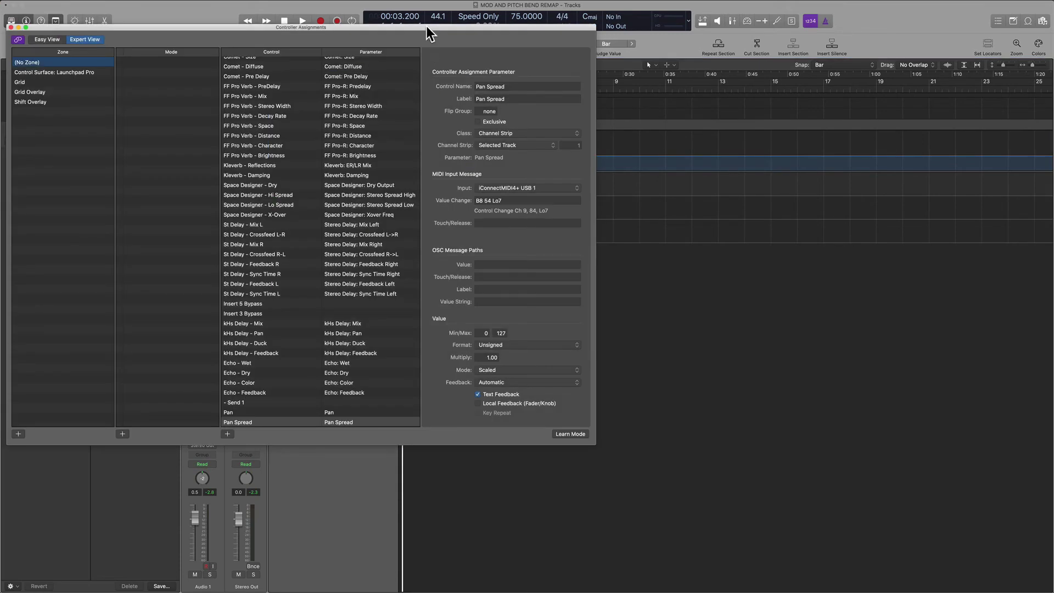
drag(426, 26, 706, 119)
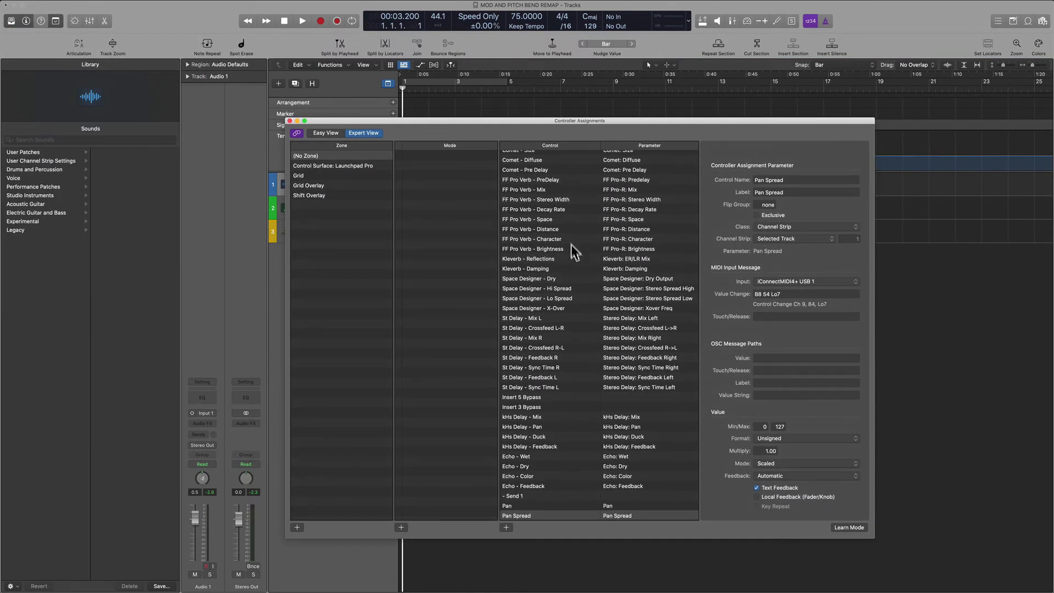